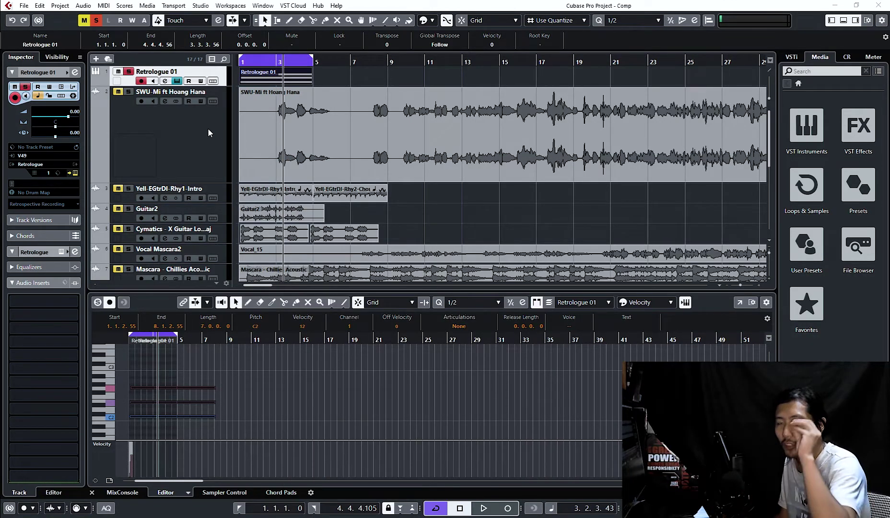
- Open the Retrologue instrument on the Retrologue 01 track and load StepFilter in its first audio insert slot
click(177, 81)
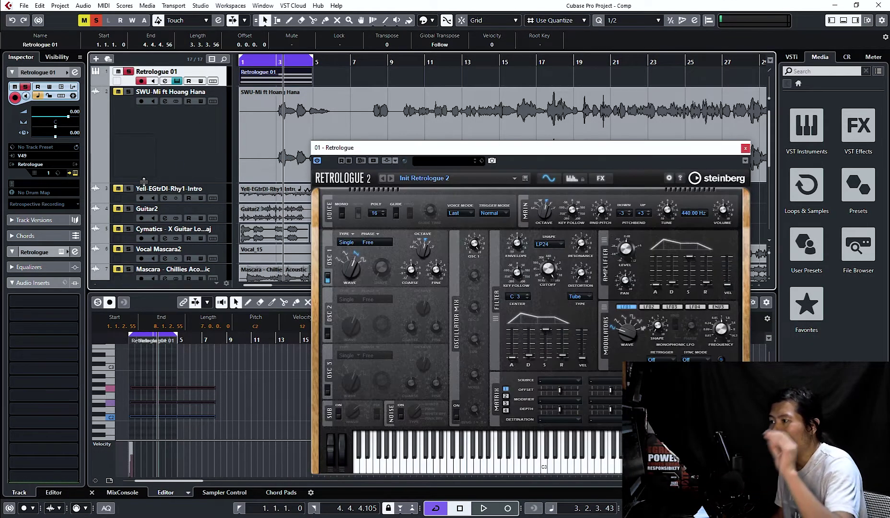
click(42, 298)
click(23, 367)
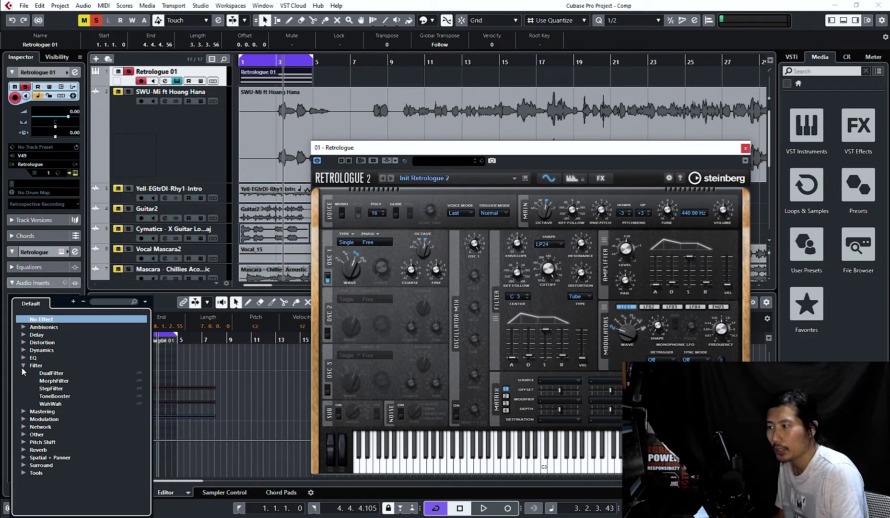
click(45, 395)
drag(312, 98, 315, 109)
- Play the loop with StepFilter bypassed and then active to compare the sound
click(261, 121)
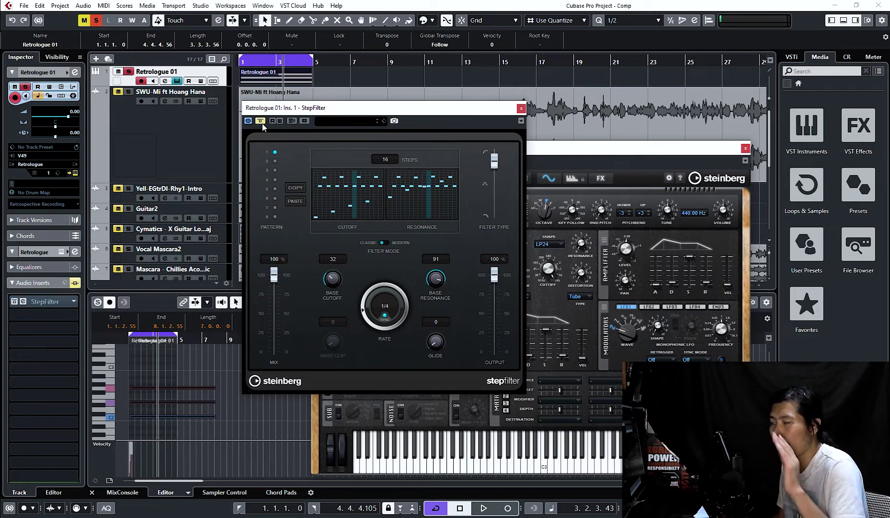
key(space)
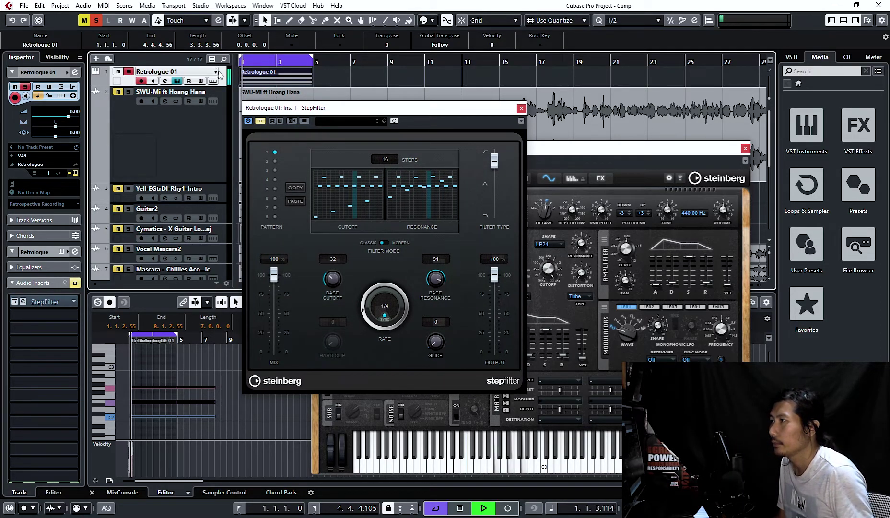
click(261, 121)
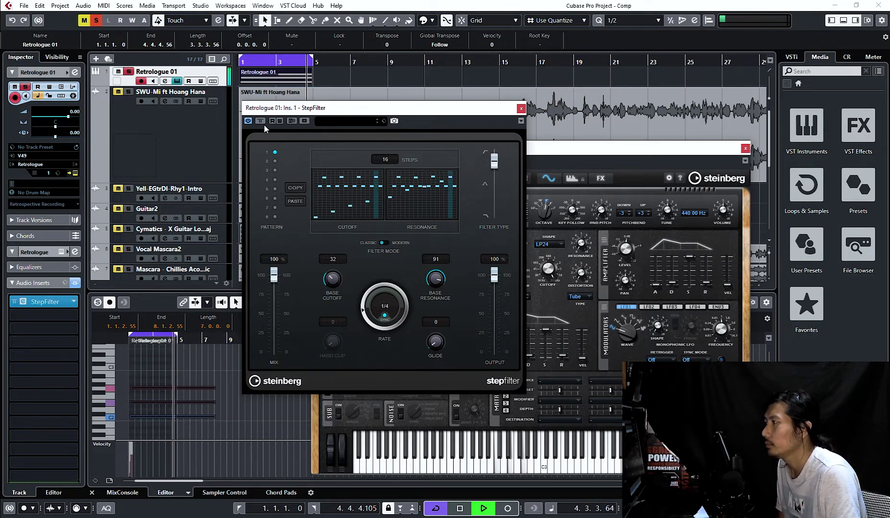
key(space)
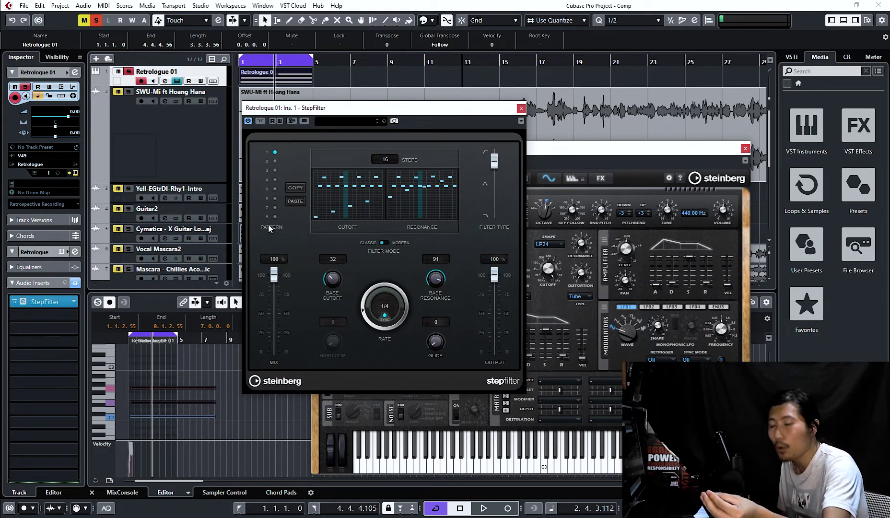
- Audition StepFilter patterns 2 to 8 and select pattern 3
click(275, 161)
click(274, 170)
click(275, 179)
click(274, 189)
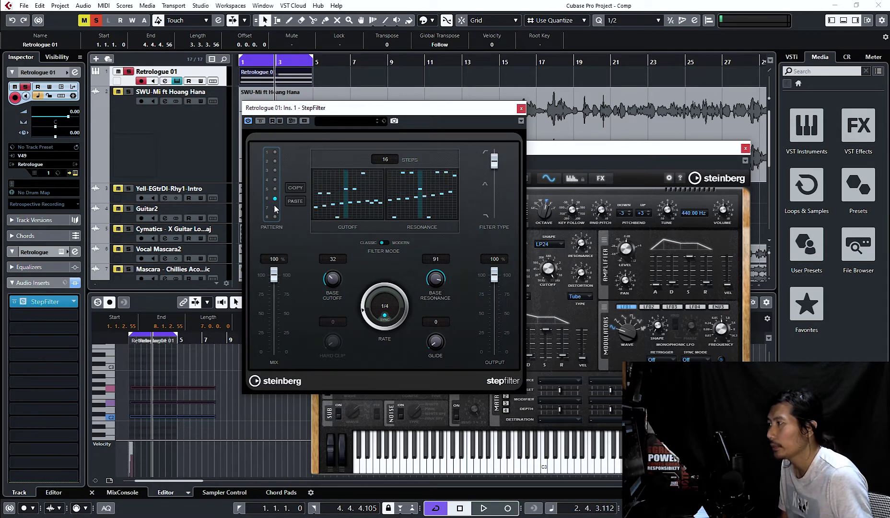
click(275, 161)
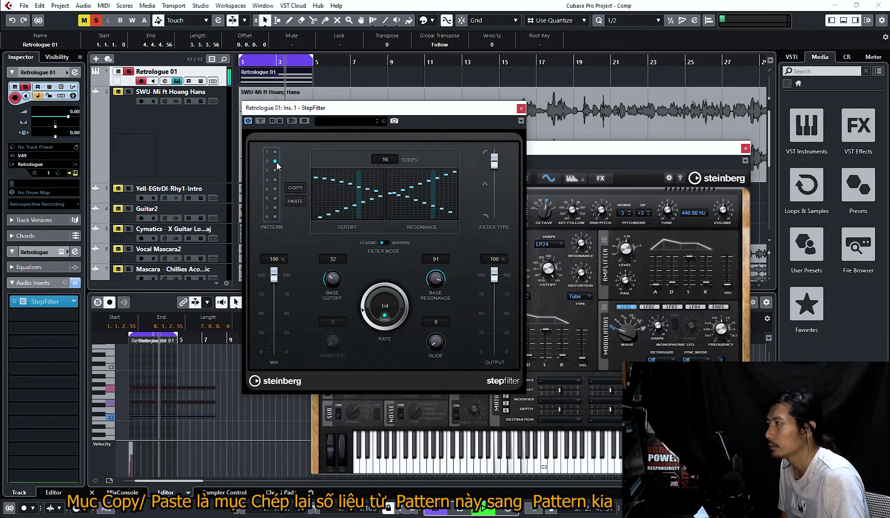
click(275, 171)
click(275, 179)
click(275, 188)
click(275, 198)
click(275, 207)
click(275, 217)
click(275, 170)
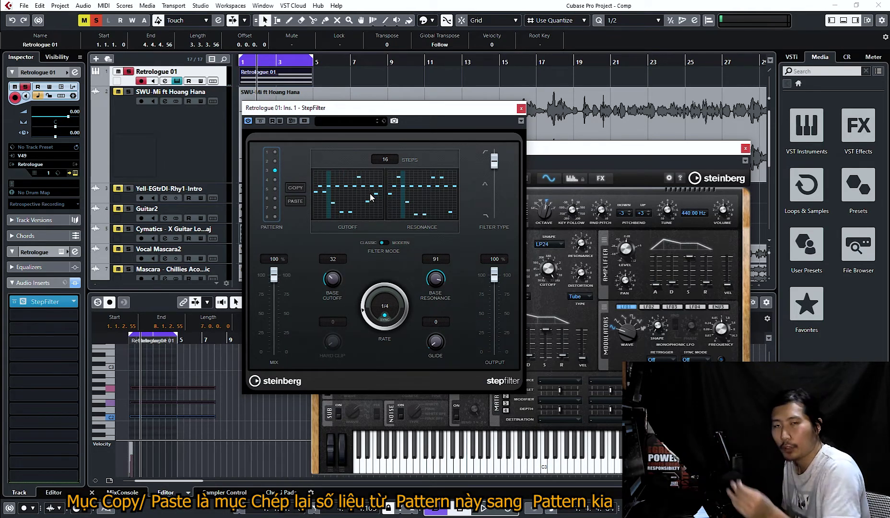
- Reduce pattern 3 to 2 steps and play the loop
click(384, 159)
click(393, 152)
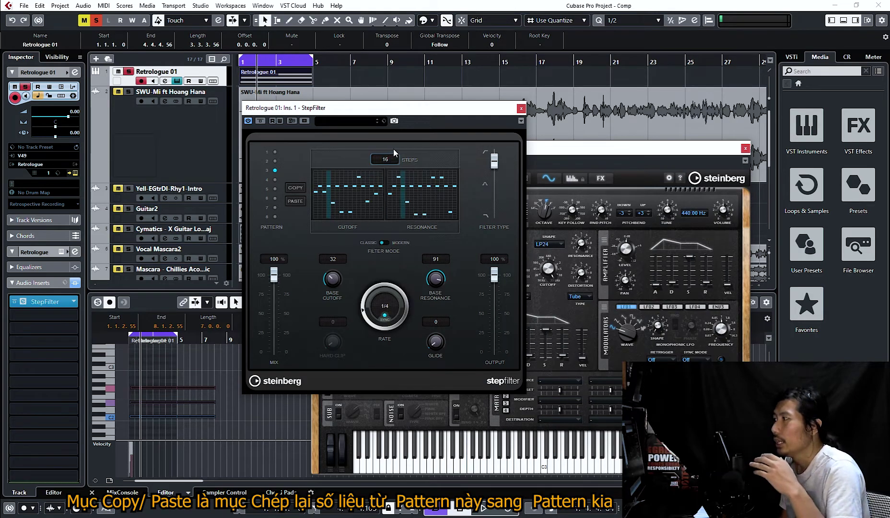
click(393, 159)
click(391, 168)
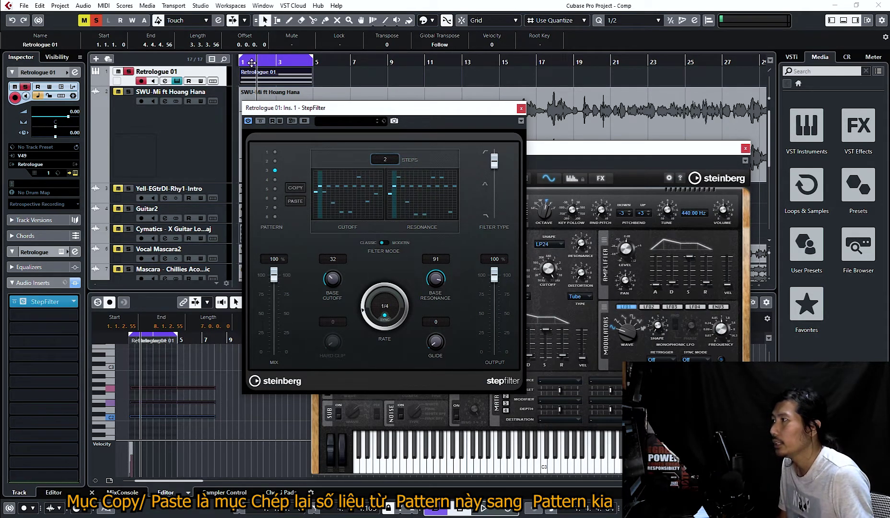
key(space)
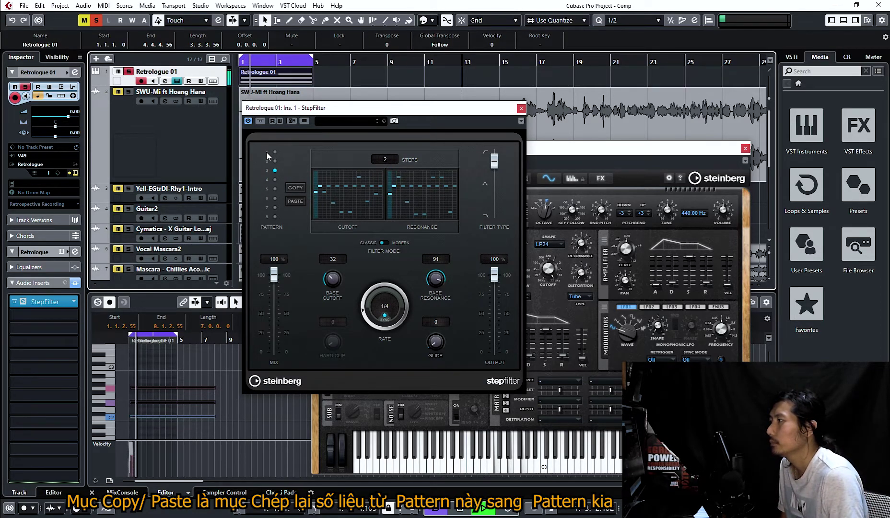
- Try 4 steps during playback, and set the number of steps in pattern 3 to 6
click(392, 160)
click(389, 181)
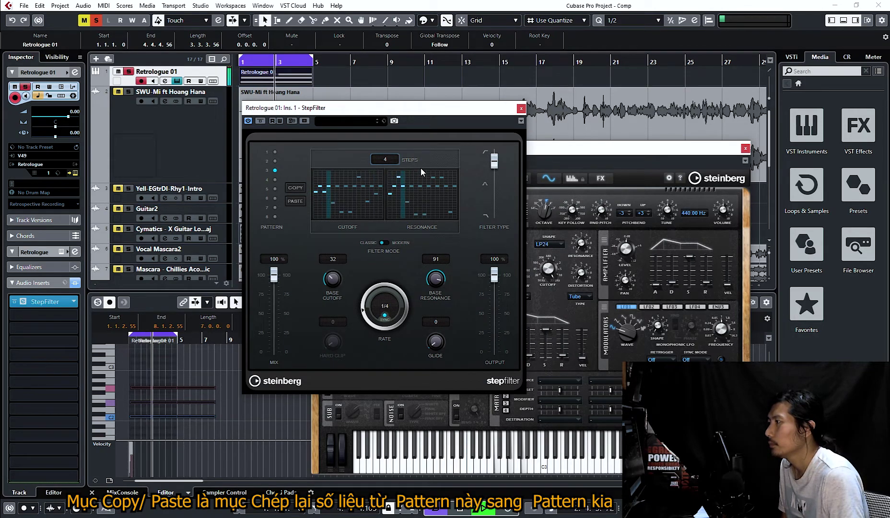
scroll(386, 158, down, 2)
click(385, 159)
click(388, 195)
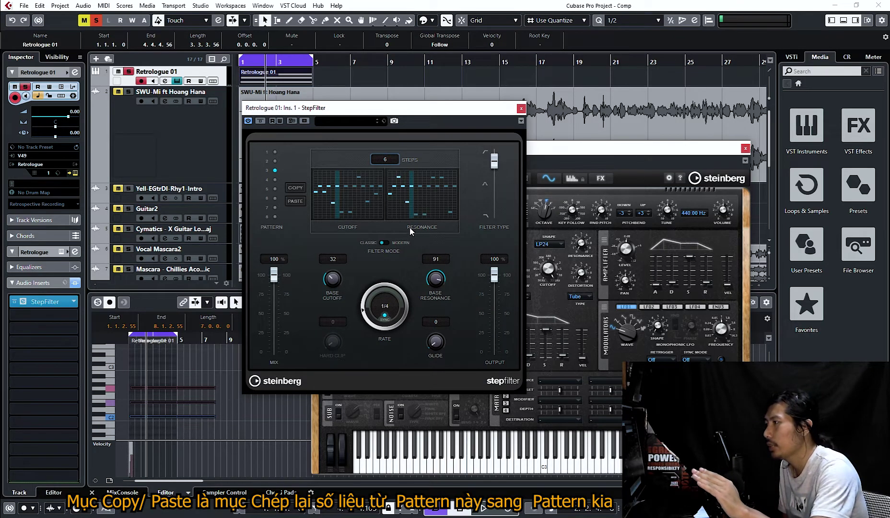
- Draw freehand curves across the cutoff and resonance grids of pattern 3
click(275, 179)
click(275, 171)
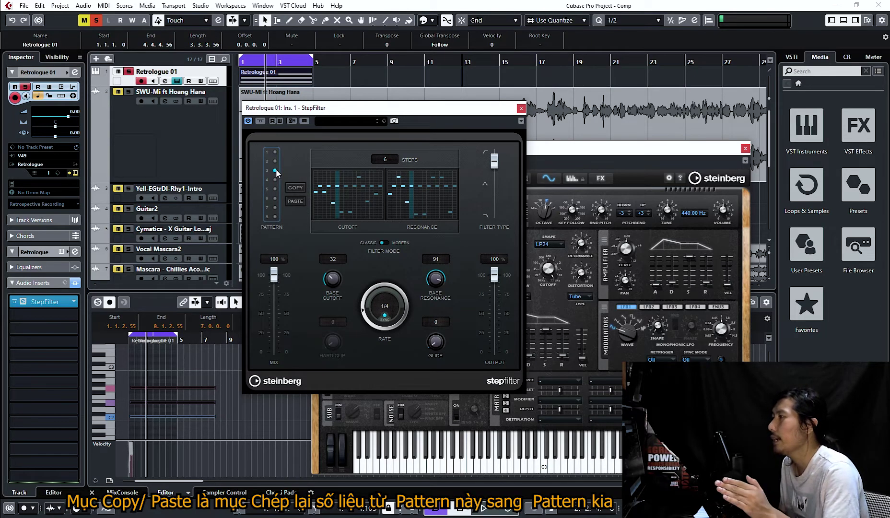
drag(315, 192, 322, 190)
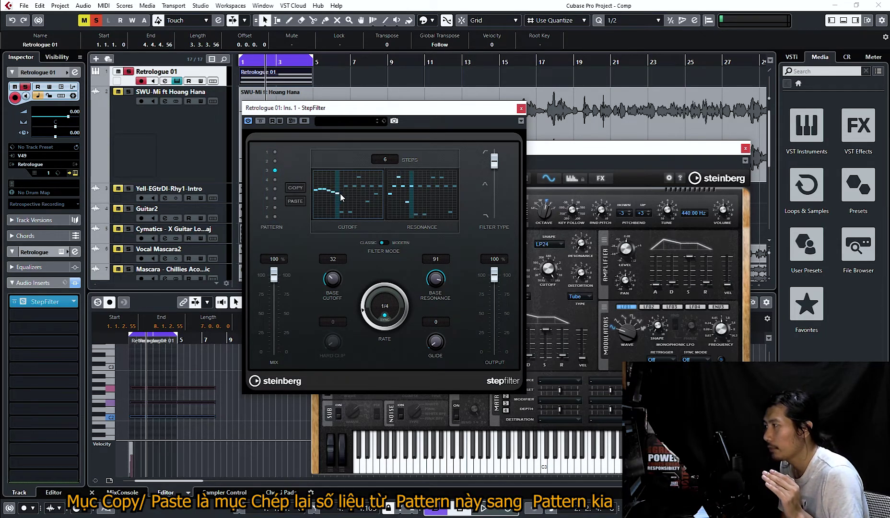
drag(393, 194, 440, 194)
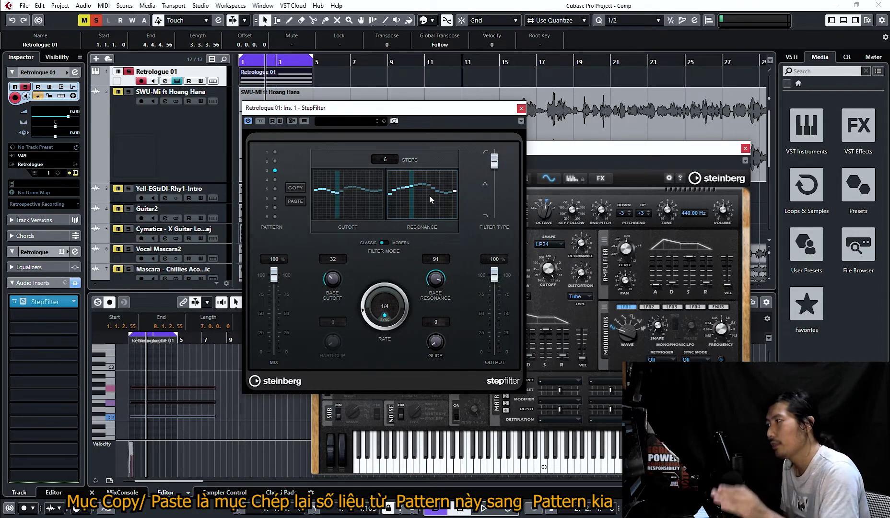
click(316, 192)
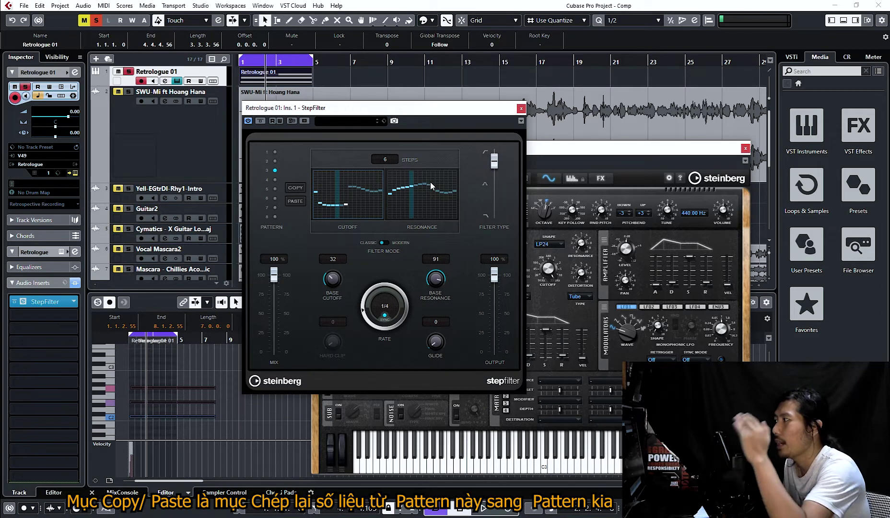
- Set the filter type to band-pass and reset all cutoff and resonance steps to the centre line
drag(494, 161, 495, 187)
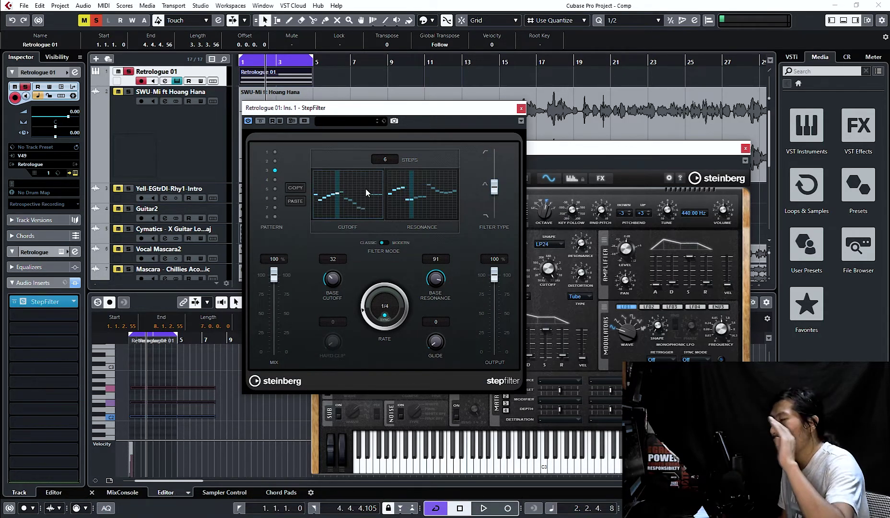
drag(316, 190, 325, 188)
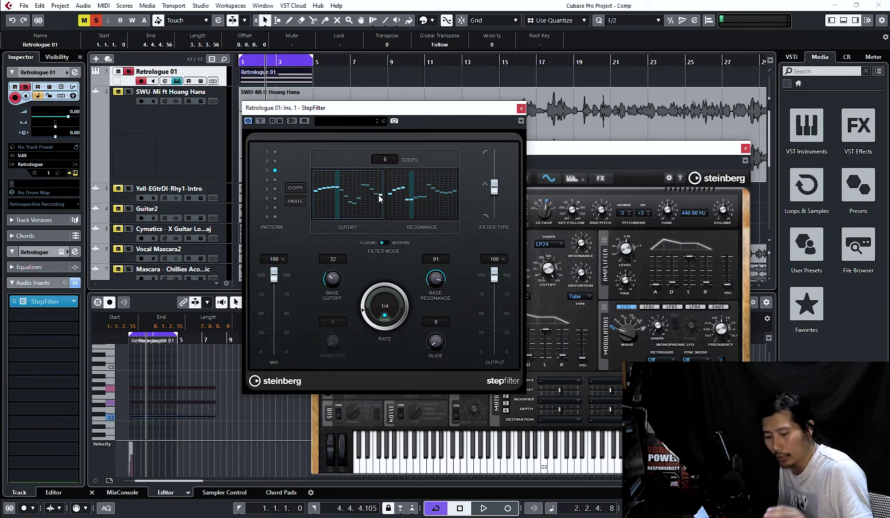
ctrl+click(318, 194)
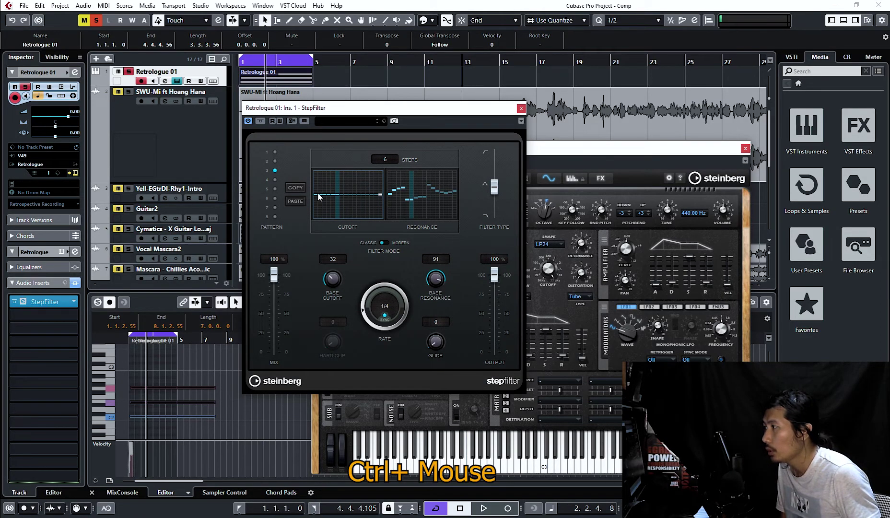
ctrl+click(394, 195)
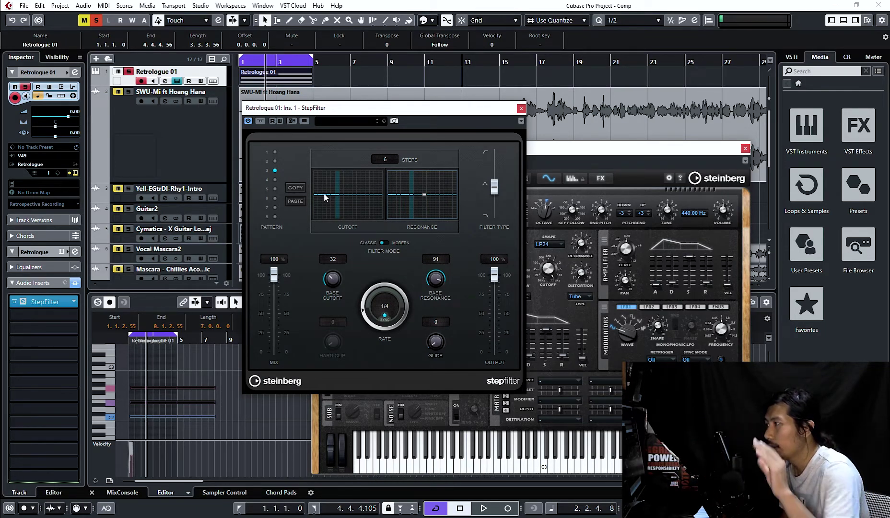
- Draw straight diagonal ramps, ending with a descending line in the cutoff grid and an ascending line in the resonance grid
mouse_move(323, 194)
mouse_down()
mouse_move(327, 185)
mouse_move(355, 204)
mouse_up()
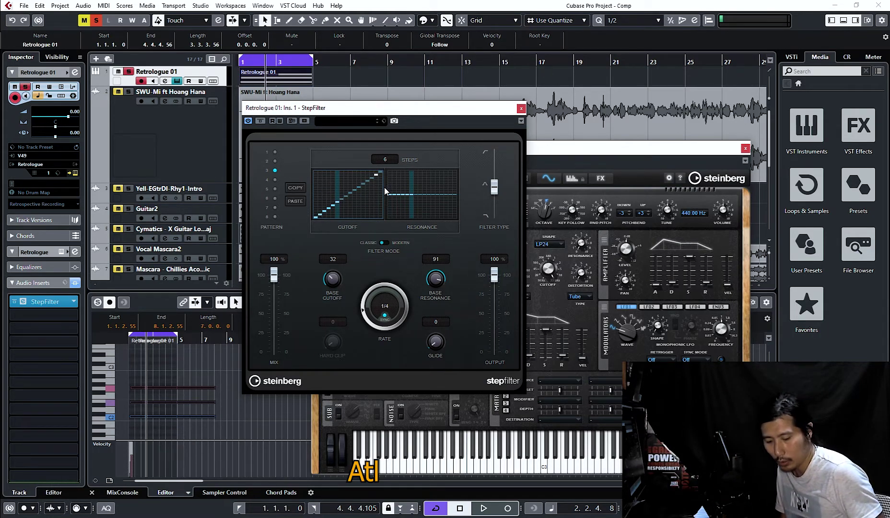
alt+shift+click(357, 195)
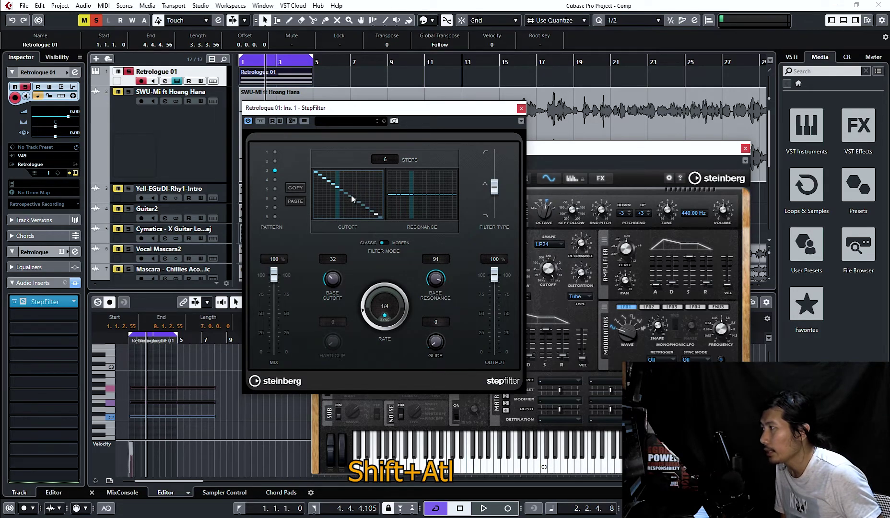
alt+shift+click(437, 201)
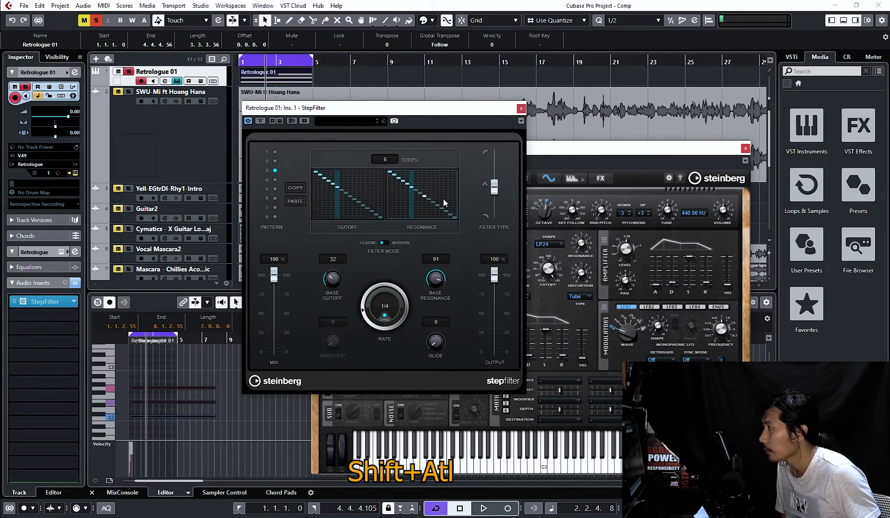
alt+shift+click(408, 205)
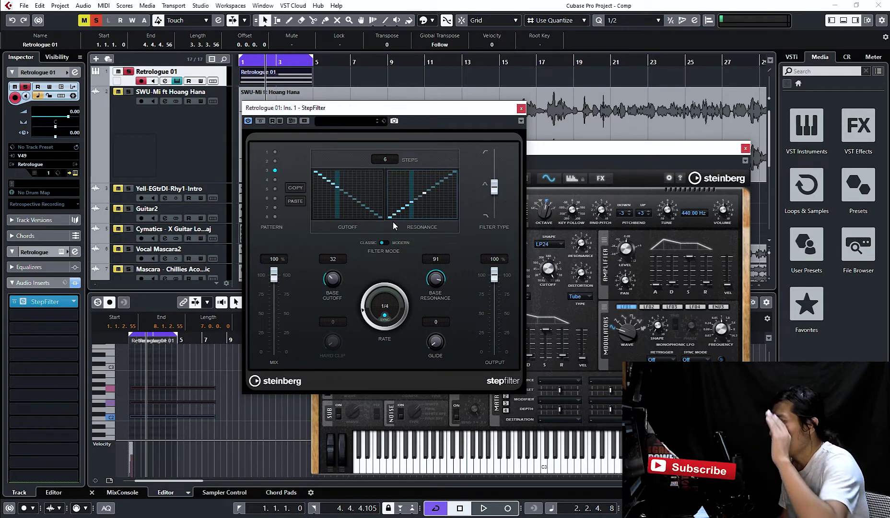
- Reset the cutoff and resonance steps to the centre line and shape new freehand curves in both grids
ctrl+shift+click(328, 197)
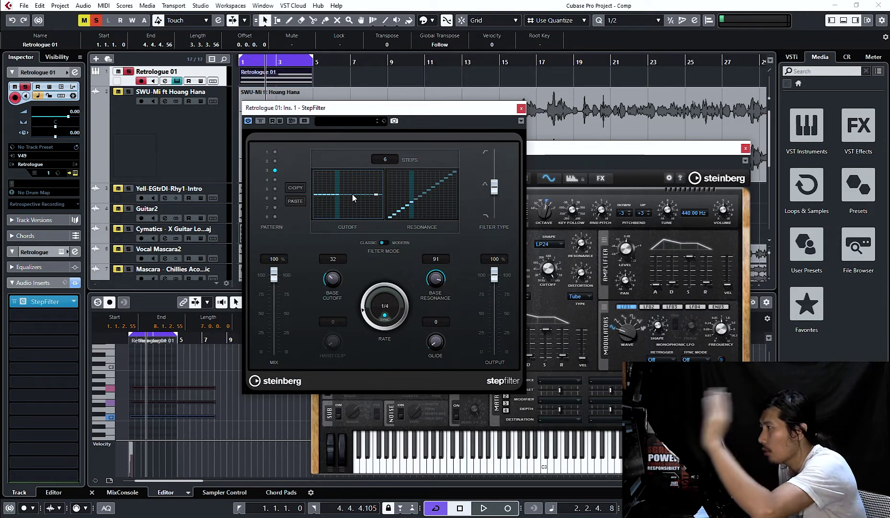
ctrl+shift+click(405, 196)
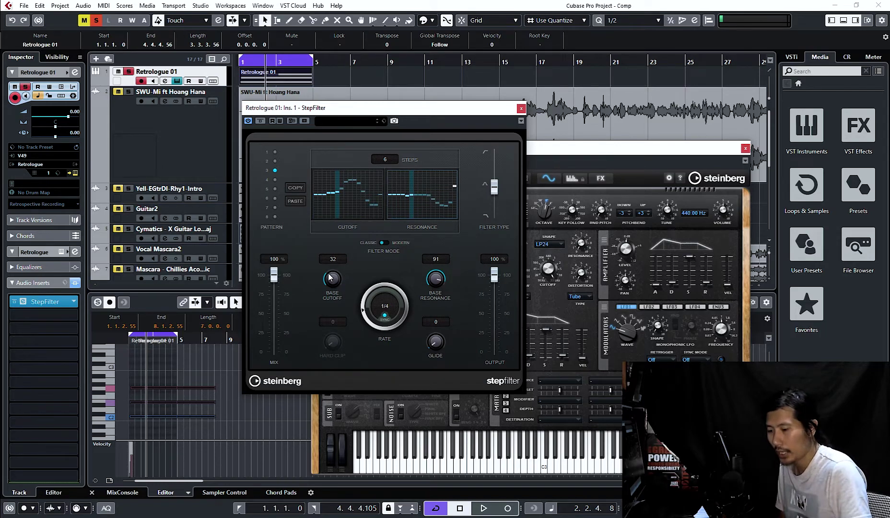
- Sweep Base Cutoff up to 100 during playback and set it to 50
key(space)
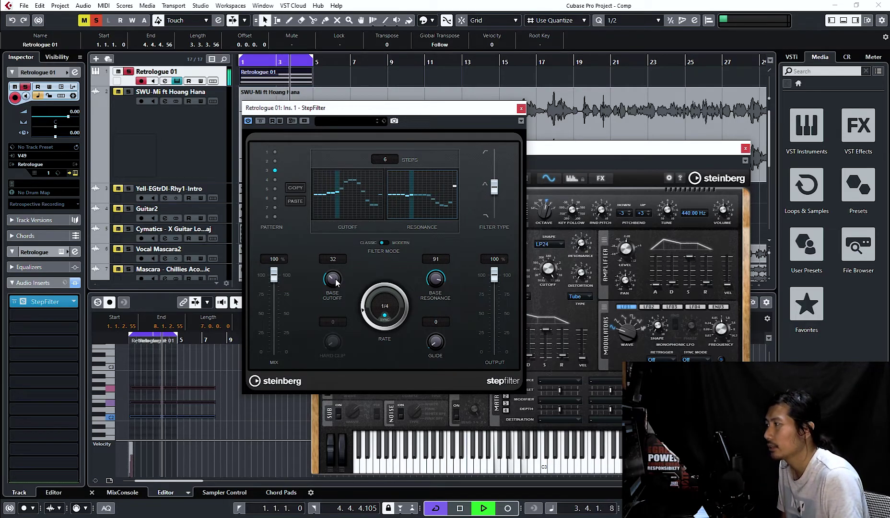
drag(335, 281, 336, 256)
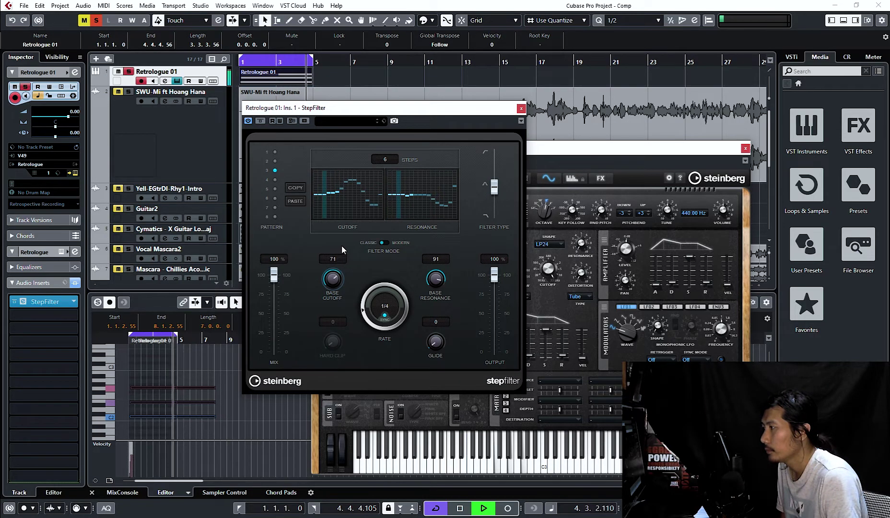
drag(332, 279, 348, 195)
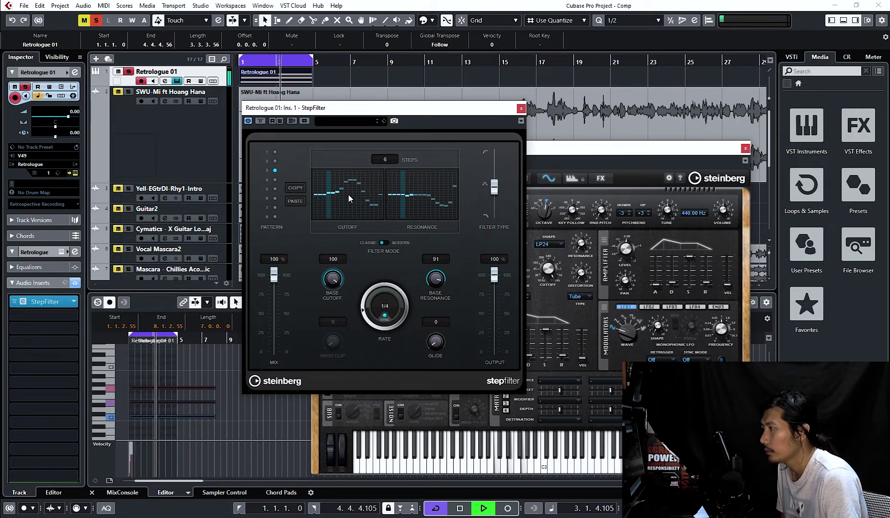
drag(328, 267, 323, 318)
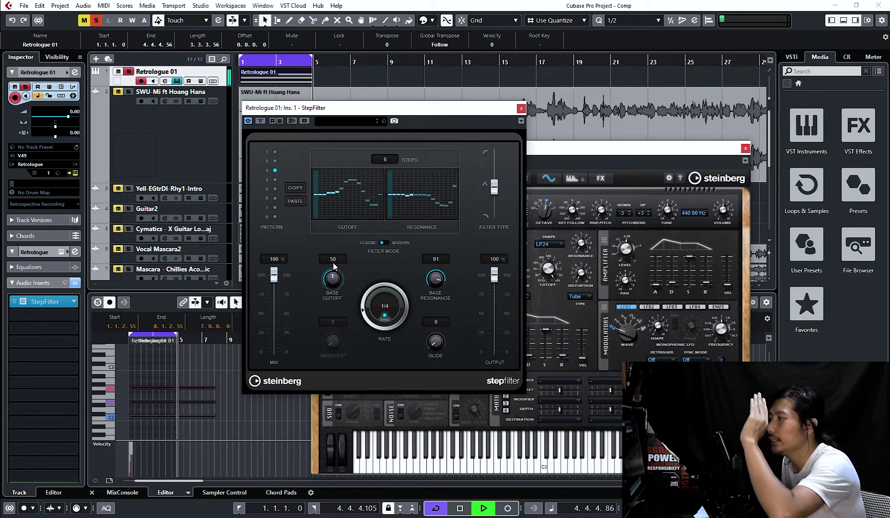
key(space)
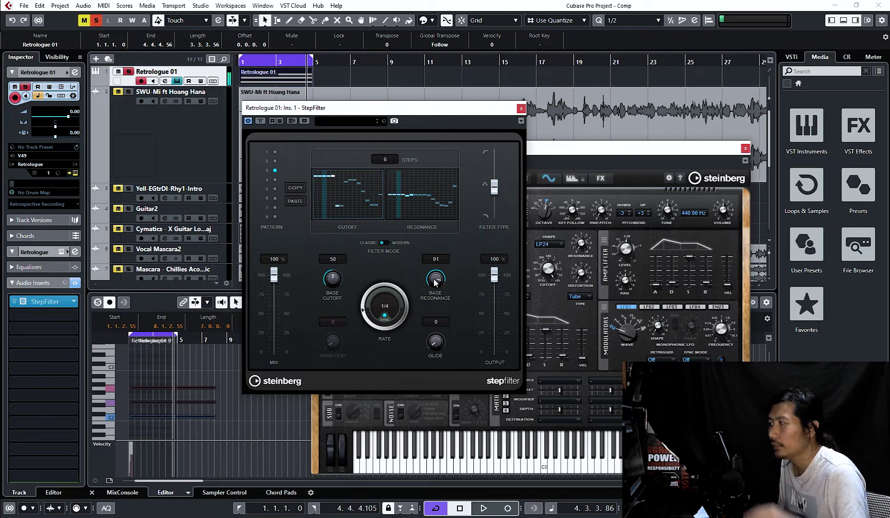
- Sweep Base Resonance down and up during playback and set it to 96
key(space)
drag(435, 280, 445, 335)
drag(456, 370, 451, 288)
key(space)
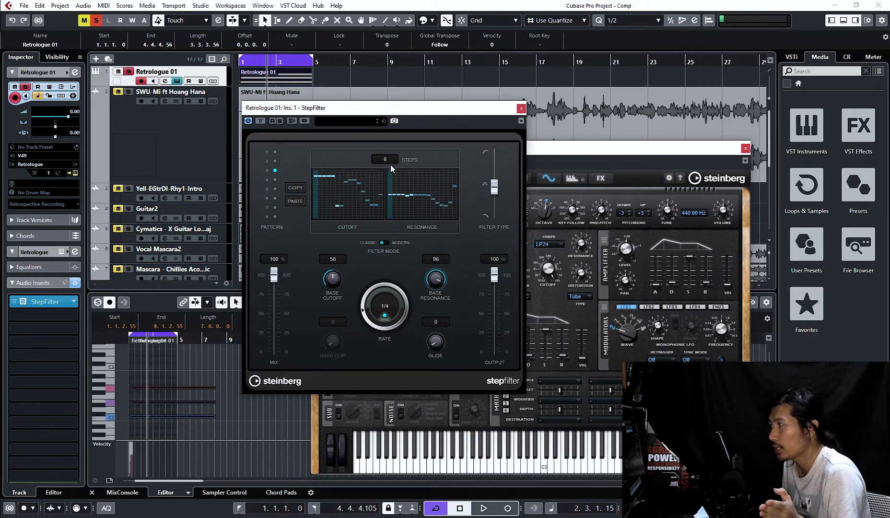
- Audition the synced Rate at 1/1, 1/2, 1/4 and 1/16 during playback
click(388, 306)
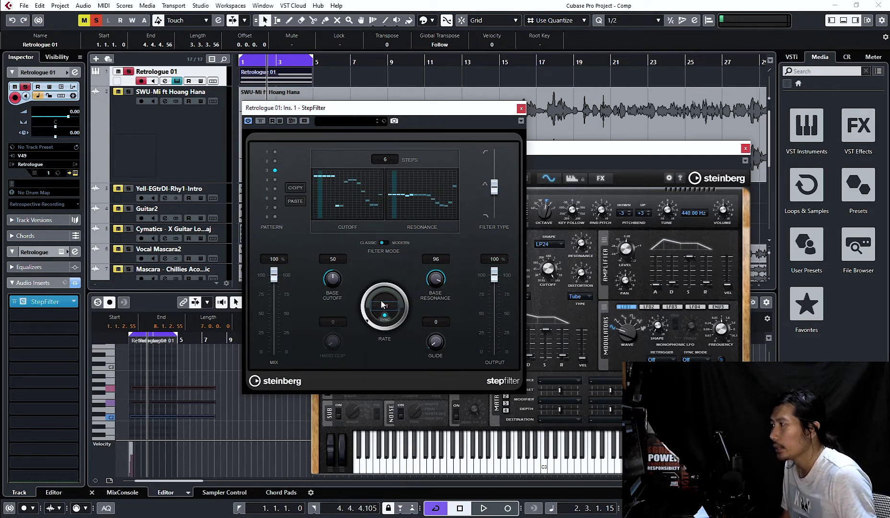
key(space)
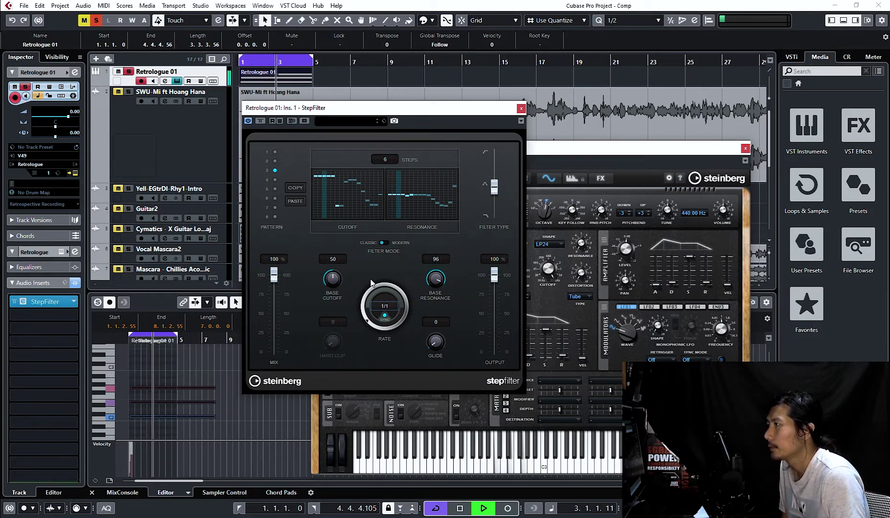
click(384, 305)
click(392, 321)
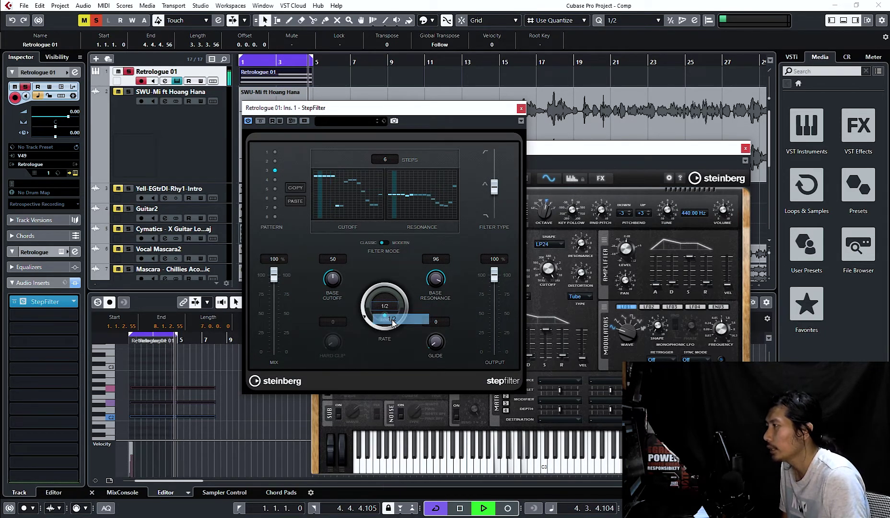
click(382, 305)
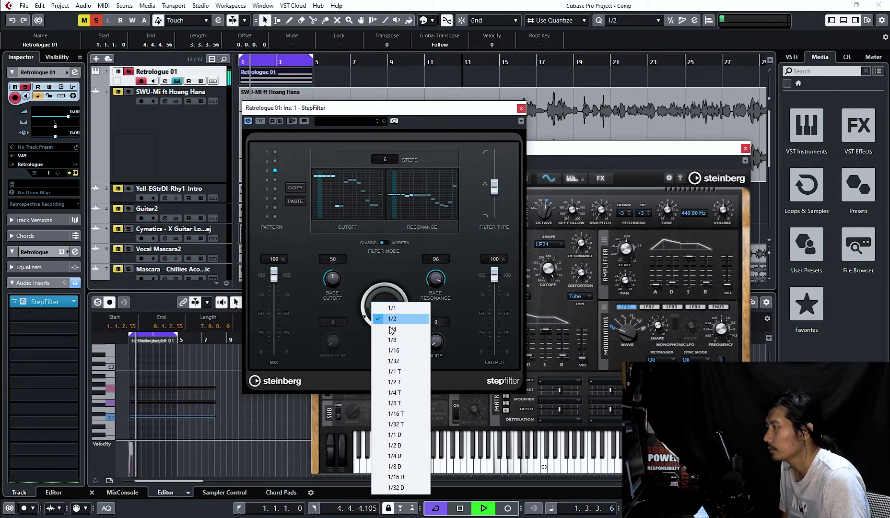
click(394, 331)
click(384, 304)
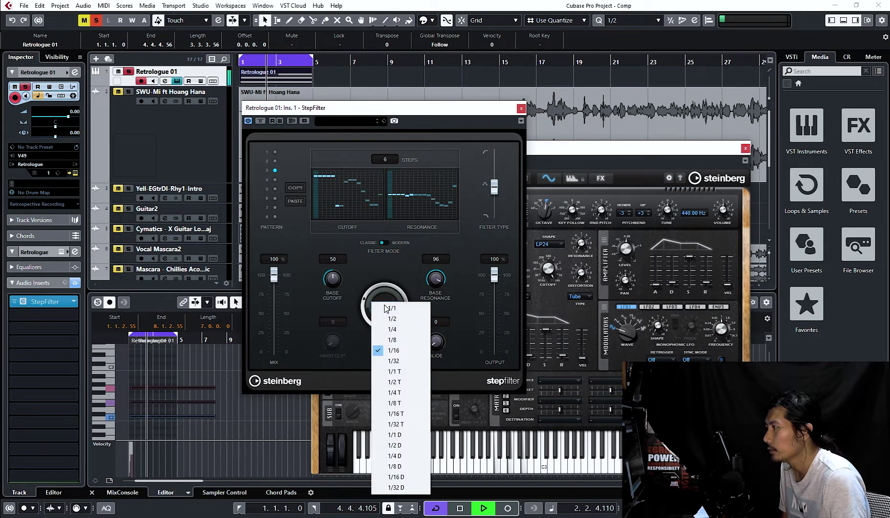
- Lower the second and third cutoff steps and audition the Rate at 1/32, ending with playback stopped
click(320, 179)
drag(319, 180, 324, 186)
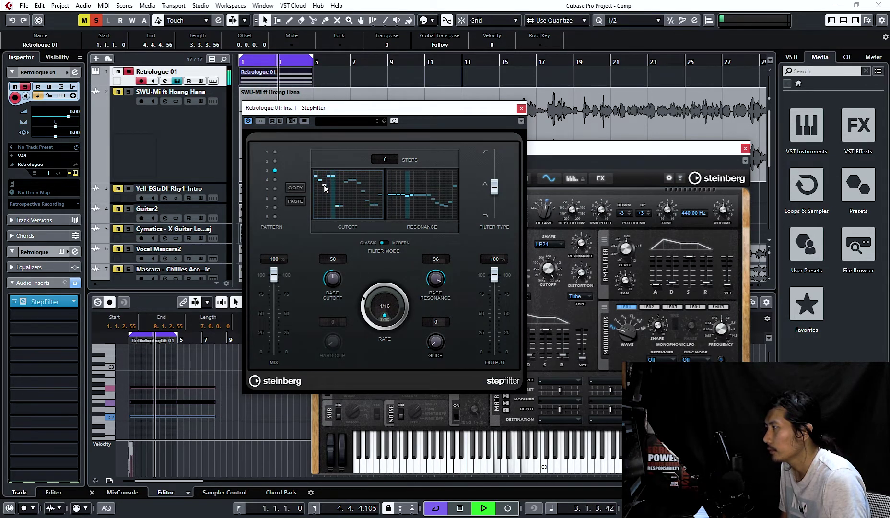
click(383, 304)
click(404, 361)
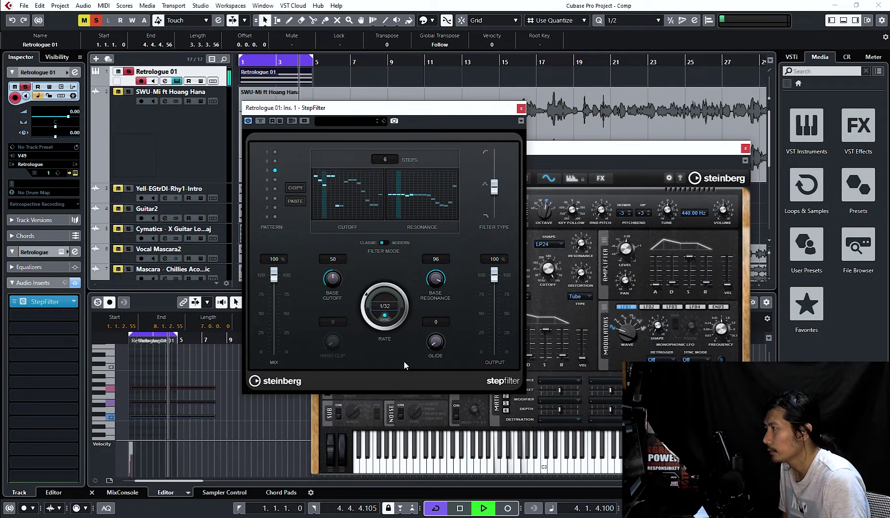
key(space)
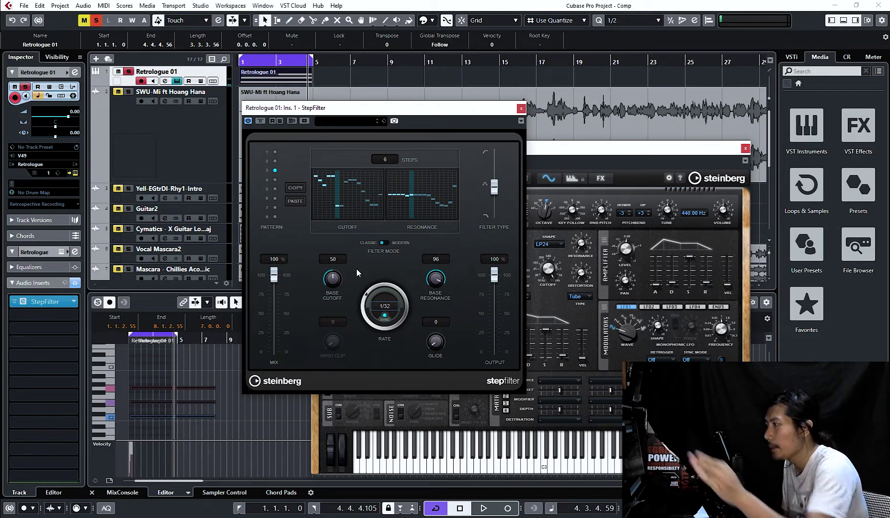
- Try Rate with tempo sync off, return it to a synced 1/4, and set Base Resonance to 90
click(384, 316)
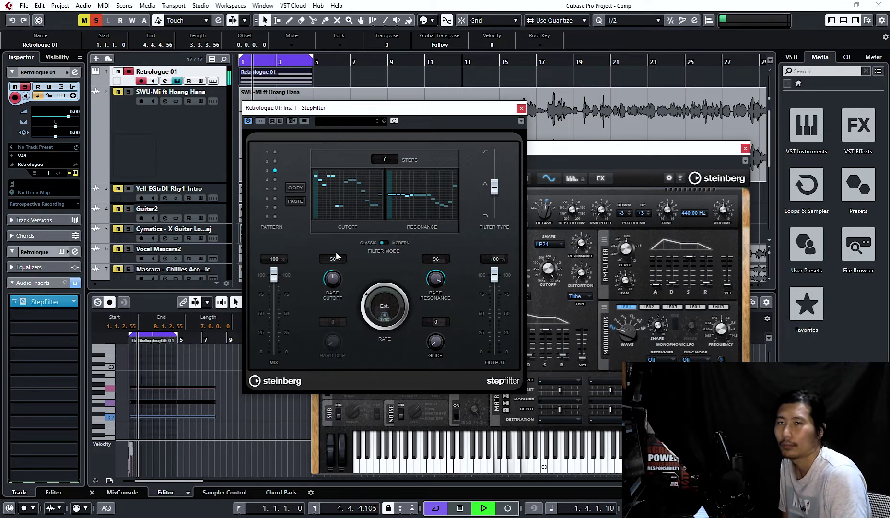
drag(433, 278, 433, 348)
key(space)
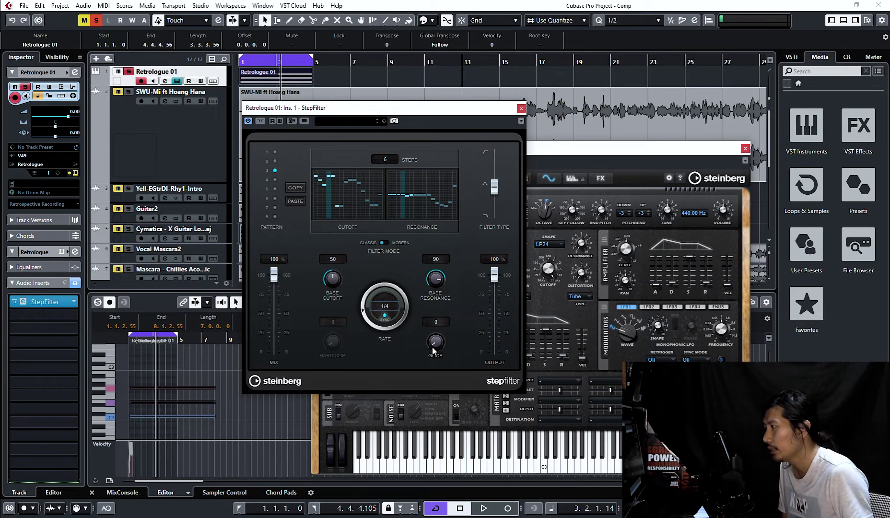
- Audition Glide at 100 during playback and reset it to 0
key(space)
drag(433, 350, 452, 252)
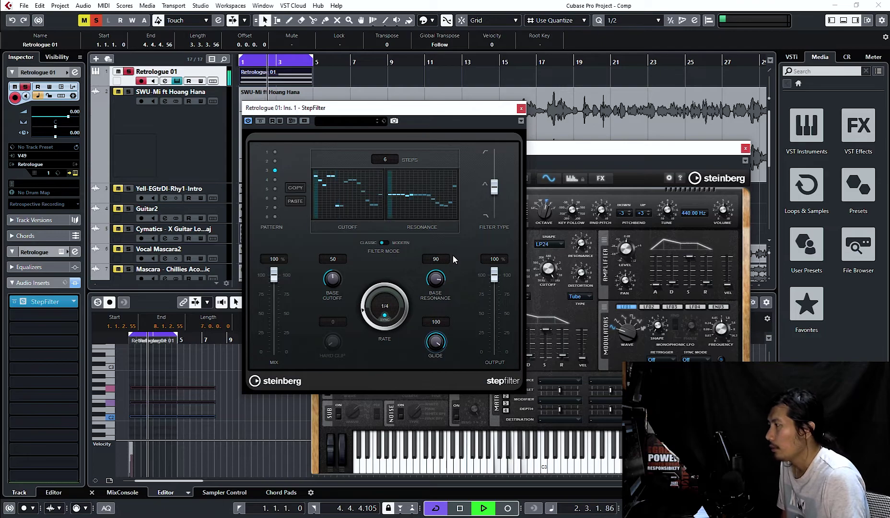
key(space)
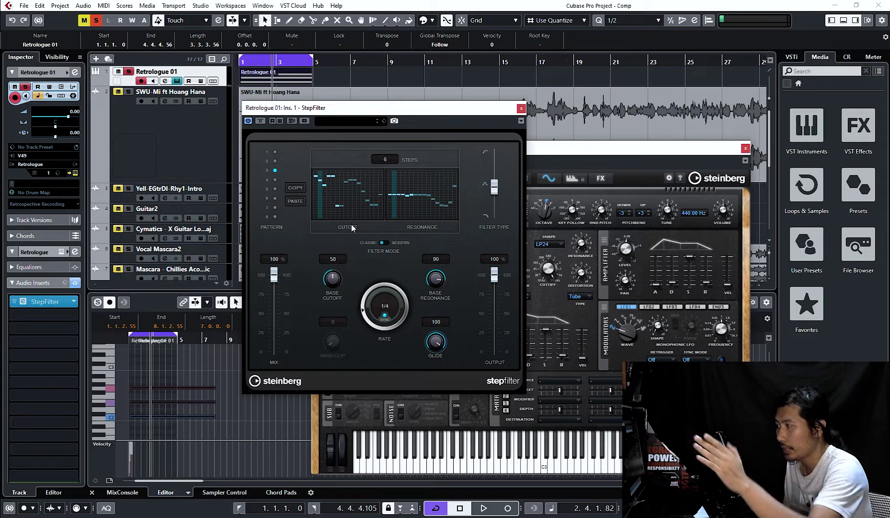
drag(437, 363, 447, 419)
- Switch the Filter Mode to Modern and raise Hard Clip to 52 during playback
click(387, 243)
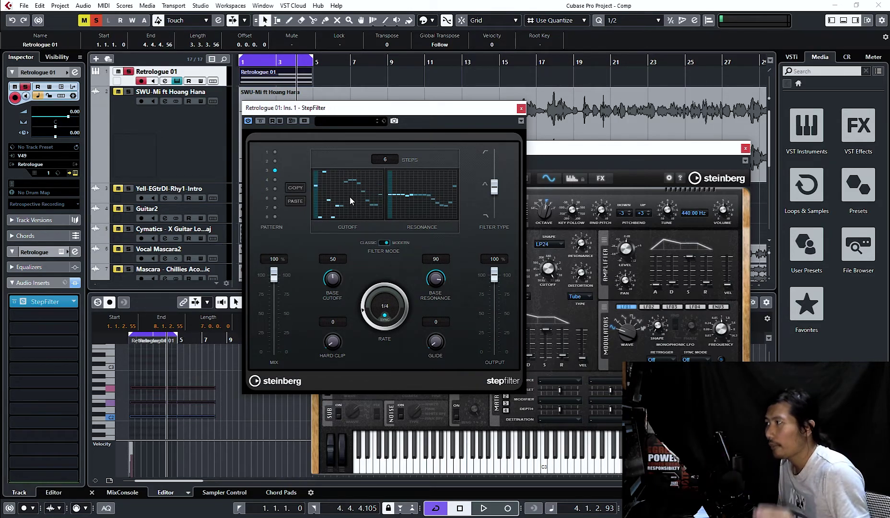
key(space)
drag(334, 348, 340, 303)
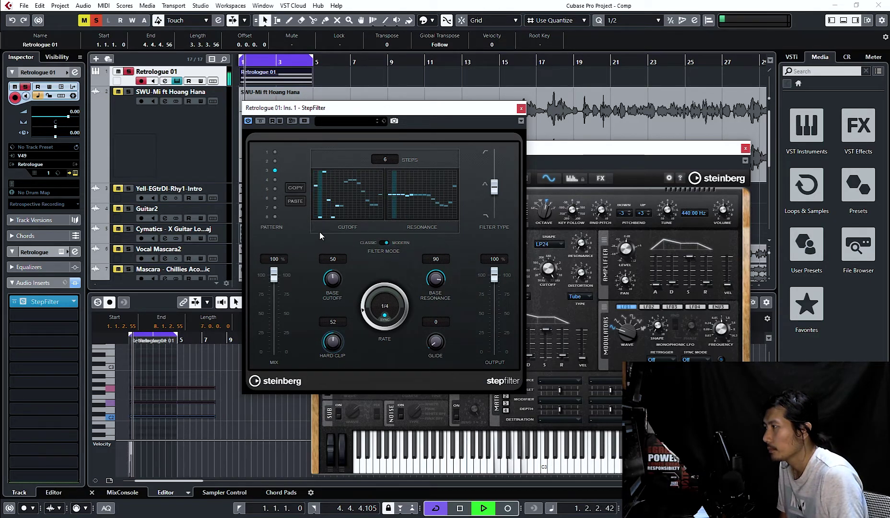
- Redraw the cutoff steps as a smooth freehand curve, sweep Hard Clip back to 52, and stop playback
mouse_move(315, 193)
mouse_down()
mouse_move(332, 188)
mouse_move(378, 204)
mouse_up()
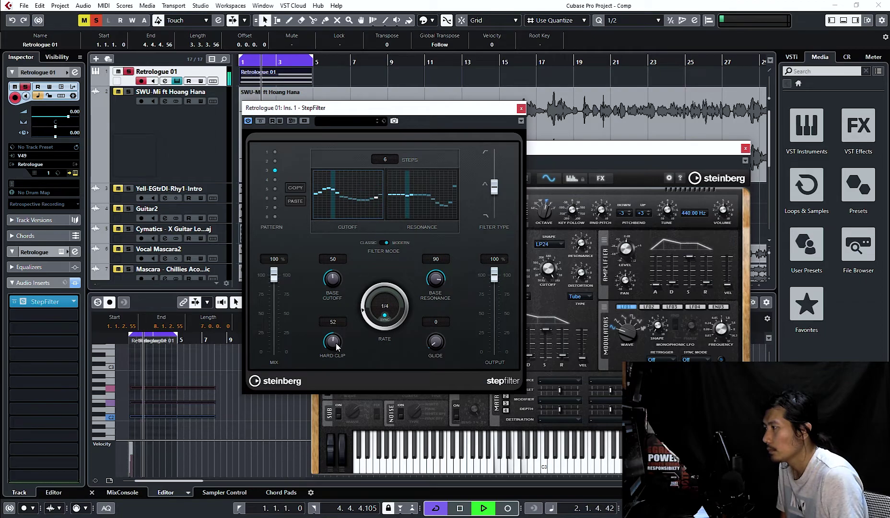
drag(340, 326, 356, 348)
key(space)
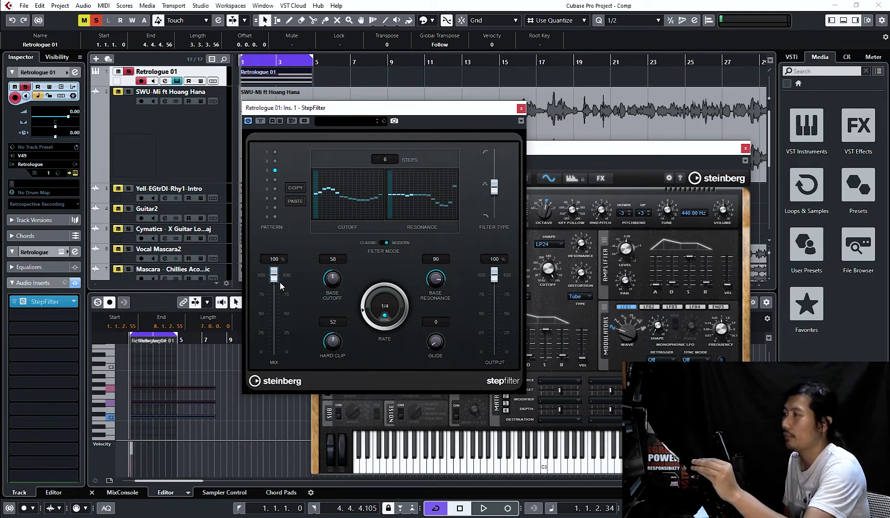
- Sweep the Mix and Output levels during playback and return both to 100%
key(space)
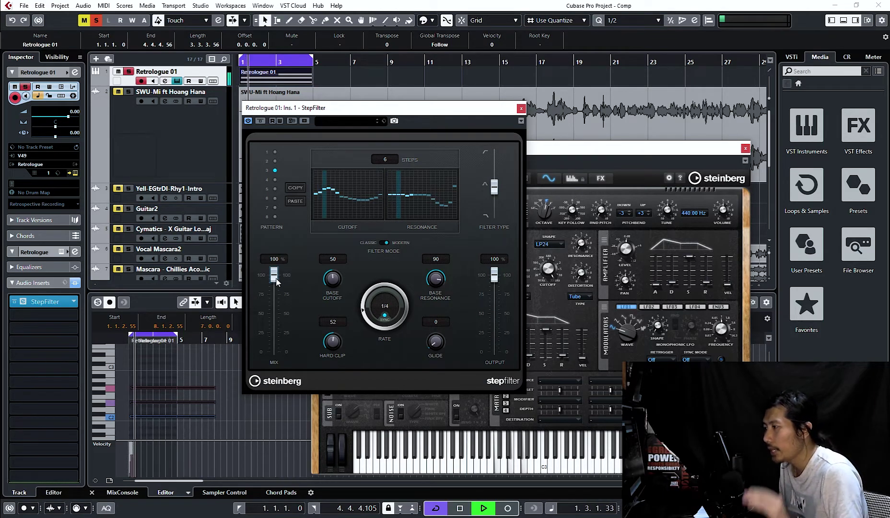
mouse_move(277, 281)
mouse_down()
mouse_move(274, 355)
mouse_move(283, 284)
mouse_move(274, 274)
mouse_up()
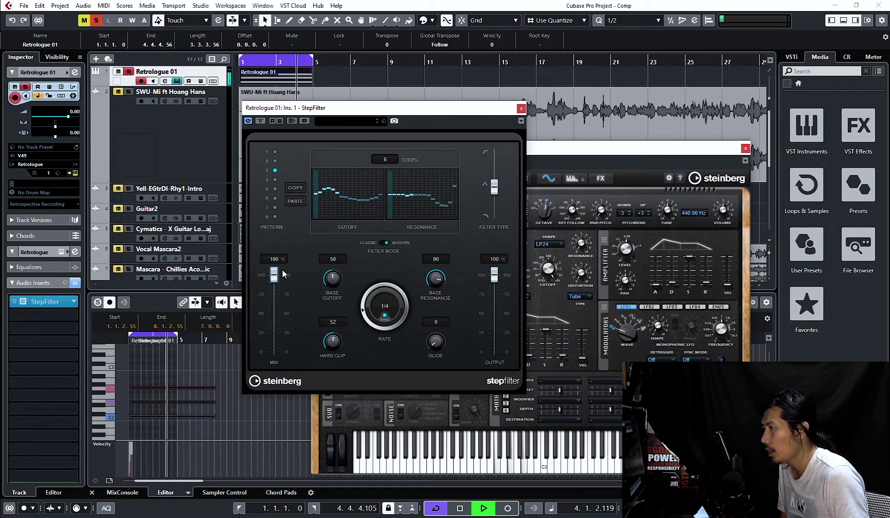
key(space)
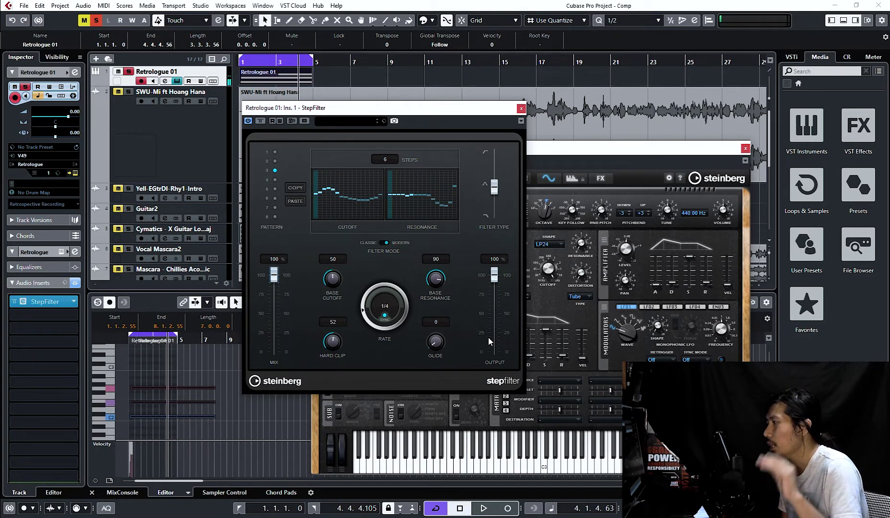
key(space)
drag(493, 272, 507, 245)
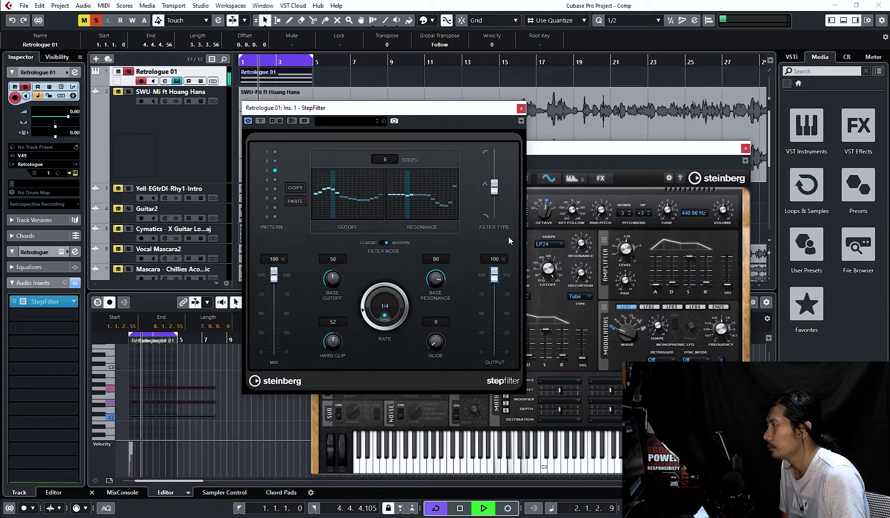
- Sweep Filter Type between its extremes and return it near the middle, reducing Hard Clip to 1
drag(493, 186, 494, 152)
click(495, 215)
drag(331, 341, 335, 392)
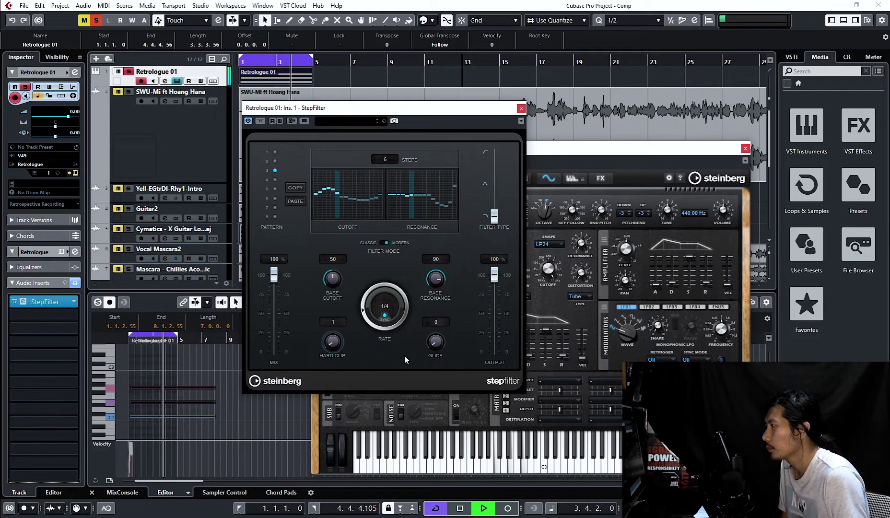
click(494, 189)
- Set the synced Rate to 1/16 and stop playback
click(384, 305)
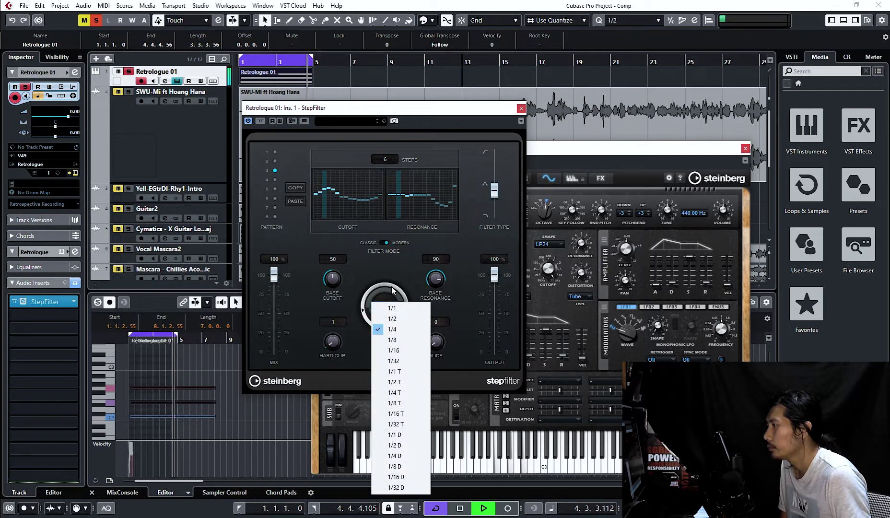
click(396, 344)
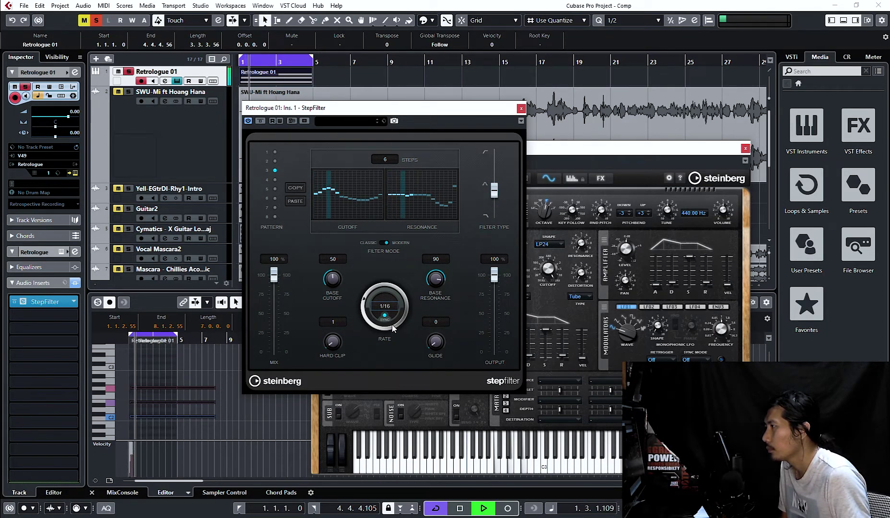
key(space)
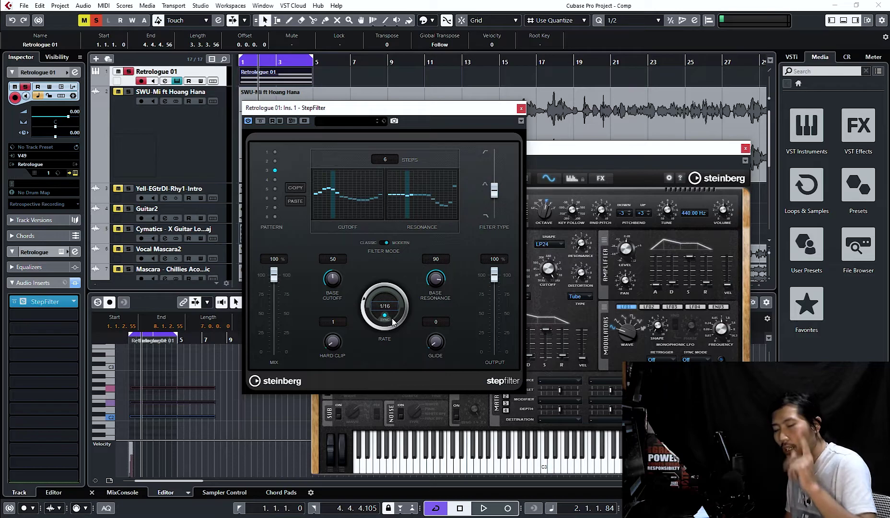